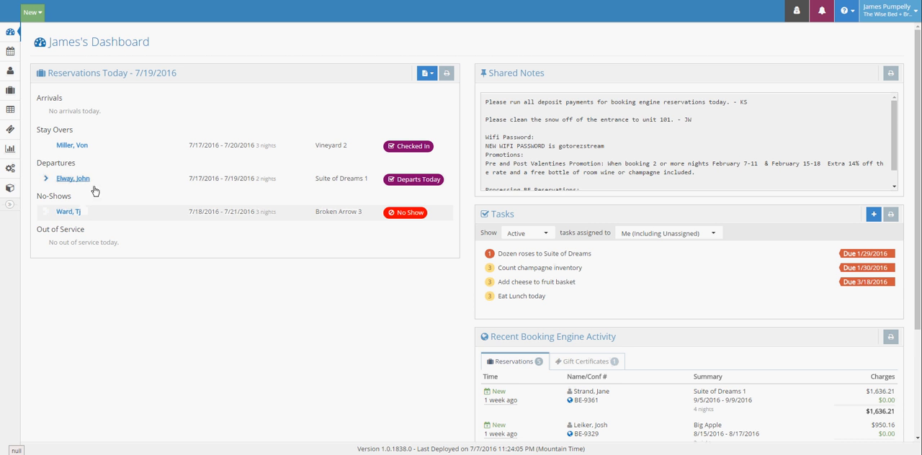
Open the Letters and Templates configuration and start a new letter.
{"action": "left_click", "coordinate": [14, 177]}
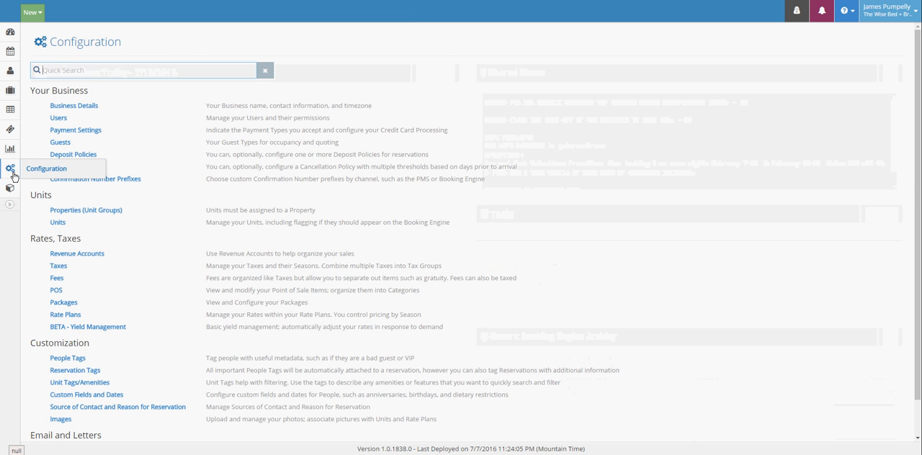
{"action": "scroll", "coordinate": [86, 310], "scroll_direction": "down", "scroll_amount": 2}
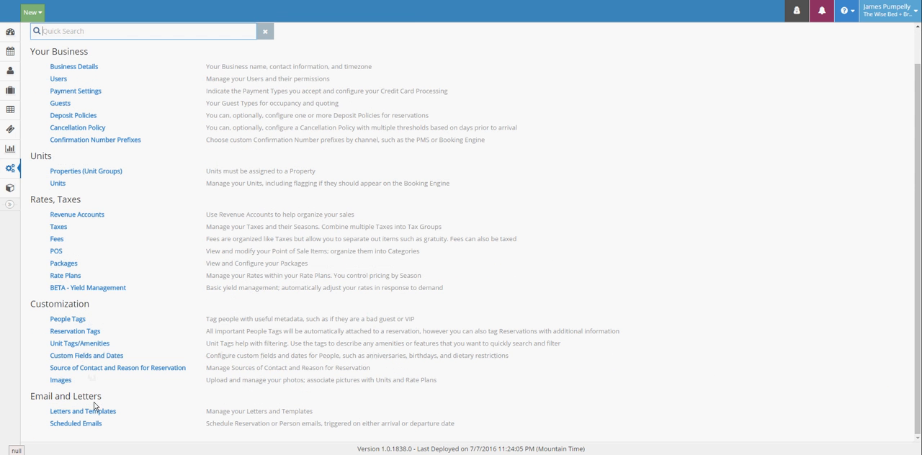
{"action": "left_click", "coordinate": [93, 414]}
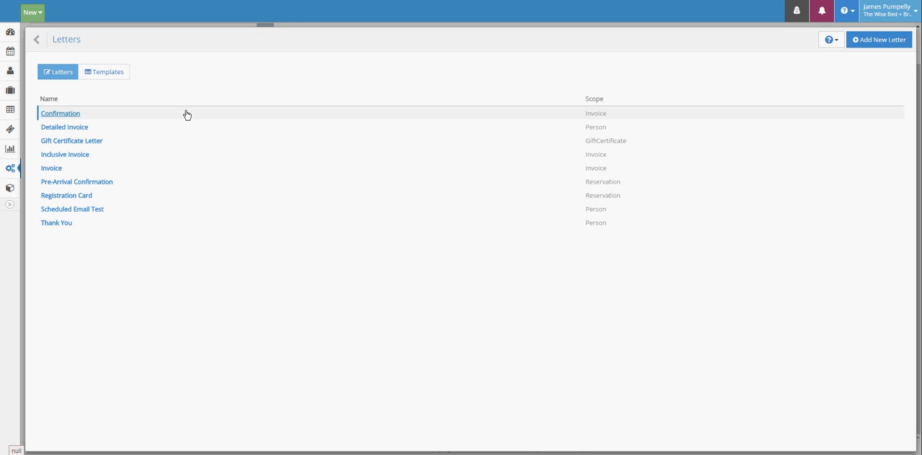
{"action": "left_click", "coordinate": [878, 43]}
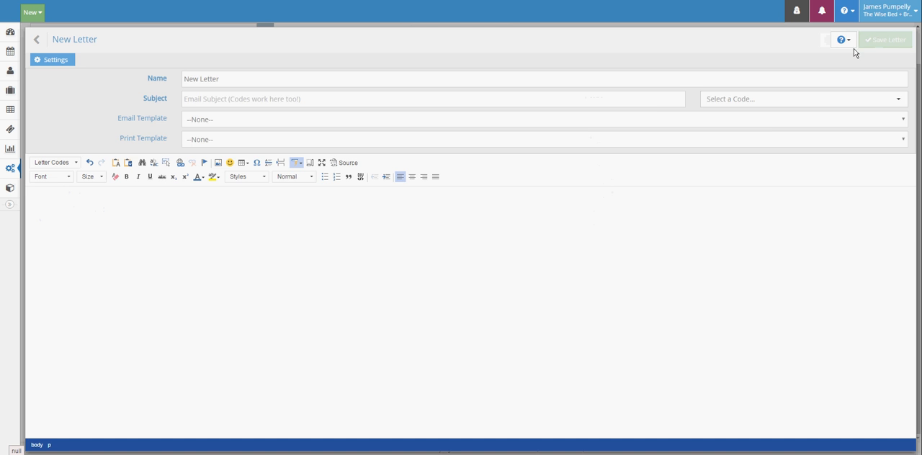
Name the new letter "Test Letter".
{"action": "left_click", "coordinate": [247, 78]}
{"action": "key", "text": "ctrl+a"}
{"action": "key", "text": "BackSpace"}
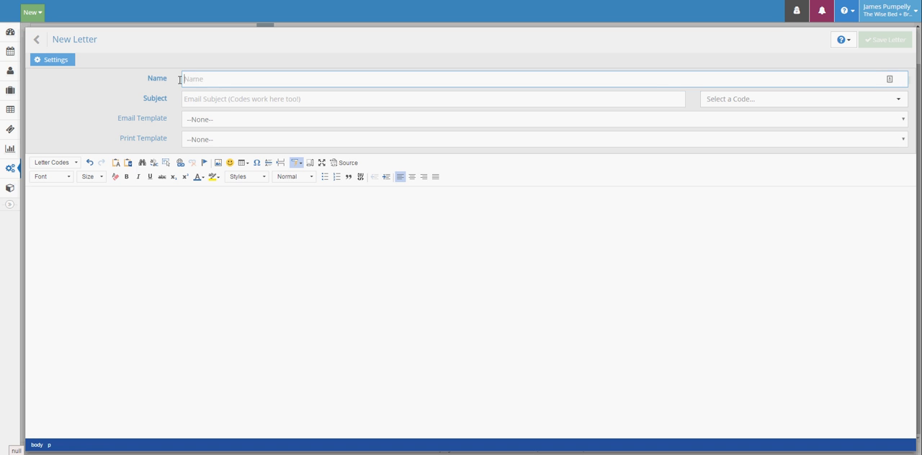
{"action": "type", "text": "Test Letter"}
Start the email subject with the Business Name code followed by the word "Confirmation".
{"action": "left_click", "coordinate": [202, 99]}
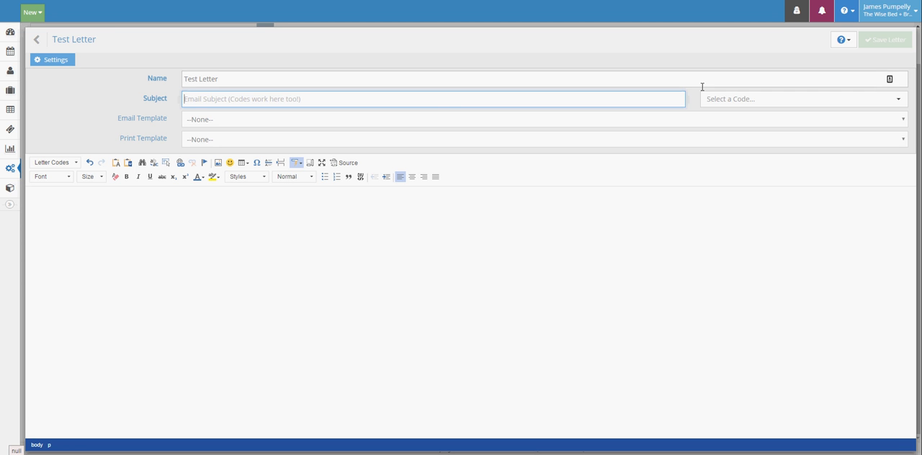
{"action": "left_click", "coordinate": [816, 102]}
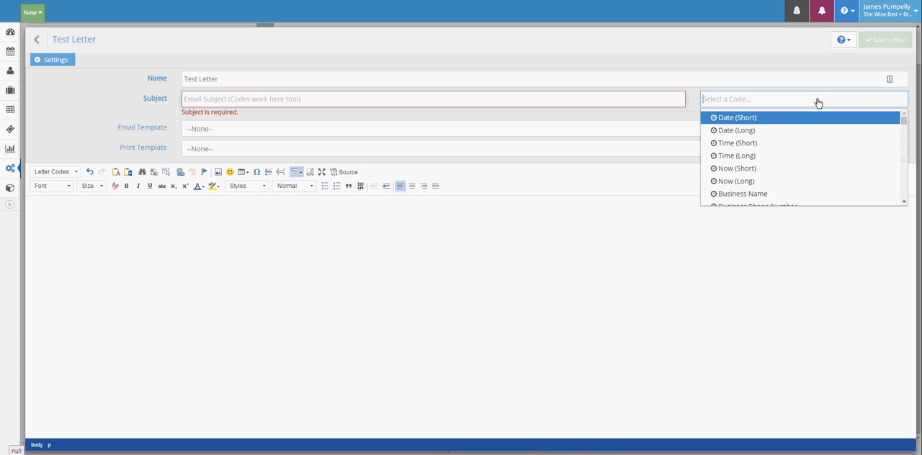
{"action": "scroll", "coordinate": [811, 161], "scroll_direction": "down", "scroll_amount": 1}
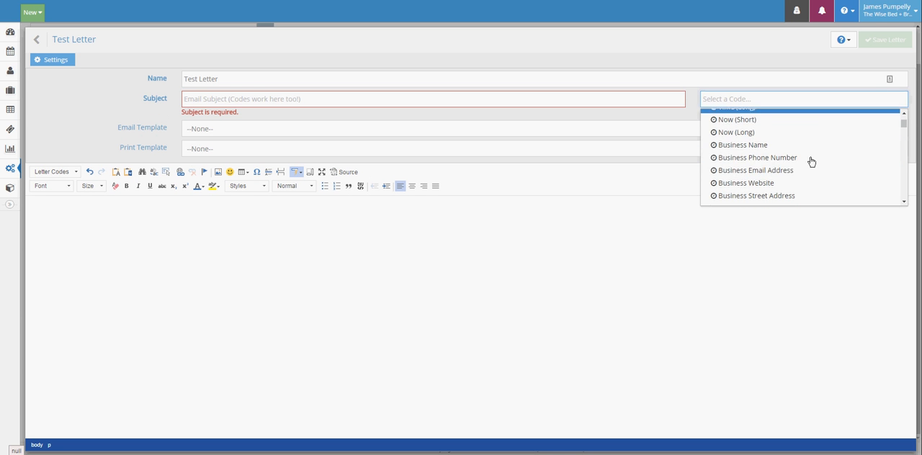
{"action": "left_click", "coordinate": [798, 147]}
{"action": "left_click", "coordinate": [294, 101]}
{"action": "type", "text": "Confi"}
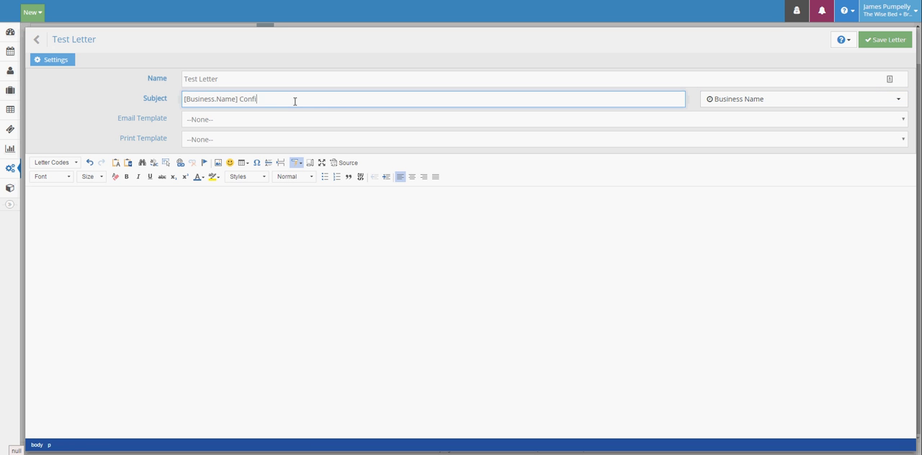
{"action": "type", "text": "rmation Numb"}
{"action": "key", "text": "BackSpace"}
{"action": "key", "text": "BackSpace"}
{"action": "key", "text": "BackSpace"}
{"action": "key", "text": "BackSpace"}
Append the reservation's Confirmation Number code to the subject and choose Wise B+B Template as the email template.
{"action": "left_click", "coordinate": [843, 99]}
{"action": "scroll", "coordinate": [809, 154], "scroll_direction": "down", "scroll_amount": 2}
{"action": "scroll", "coordinate": [810, 157], "scroll_direction": "up", "scroll_amount": 5}
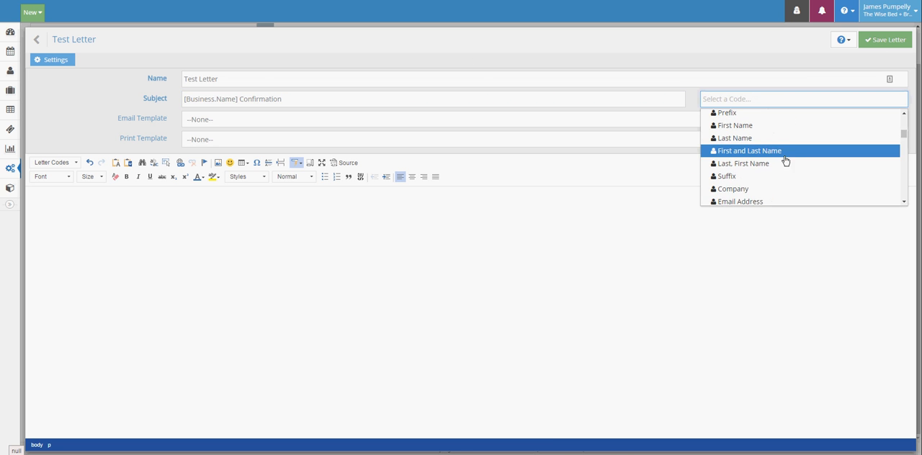
{"action": "scroll", "coordinate": [810, 157], "scroll_direction": "down", "scroll_amount": 5}
{"action": "left_click", "coordinate": [782, 169]}
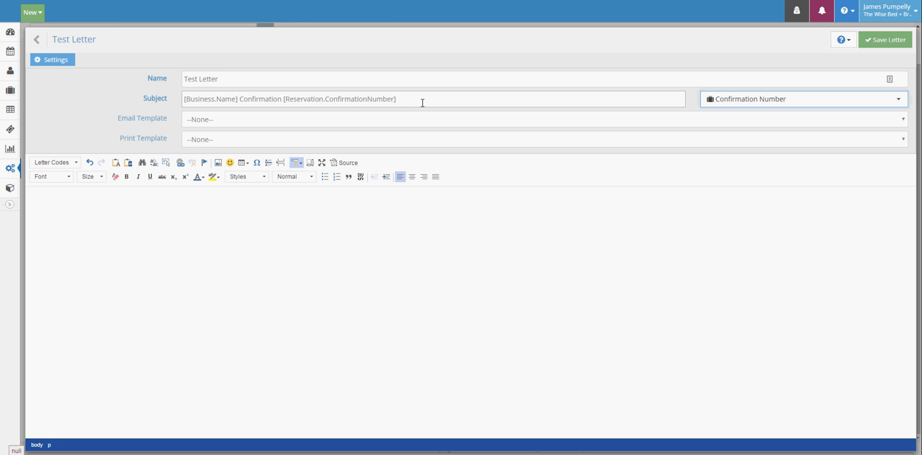
{"action": "left_click", "coordinate": [250, 122]}
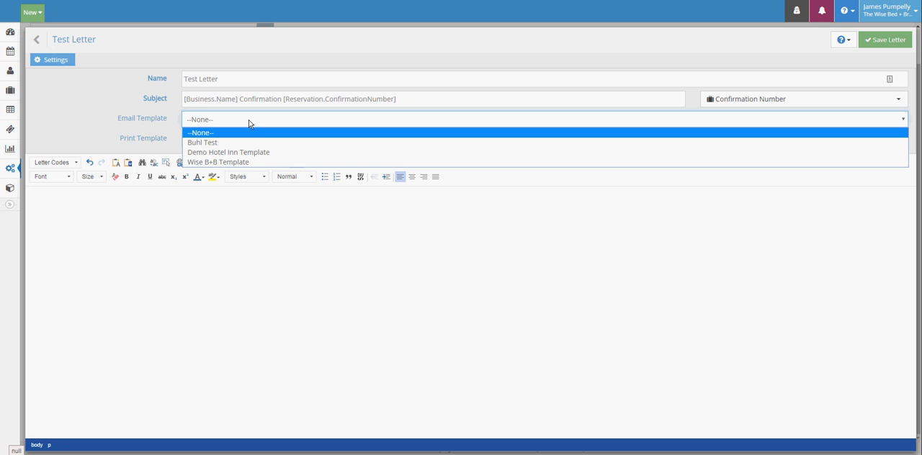
{"action": "left_click", "coordinate": [237, 164]}
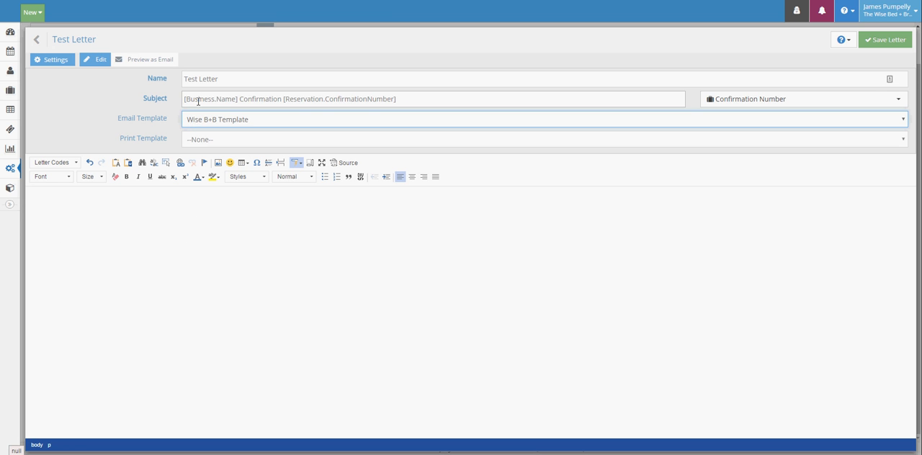
Write "Hello World!" as the first line of the letter body.
{"action": "left_click", "coordinate": [164, 203]}
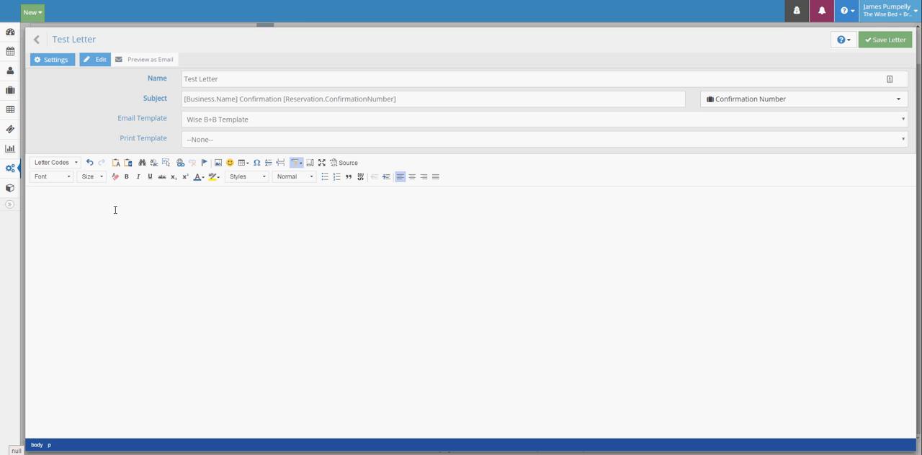
{"action": "type", "text": "Hello World!"}
Look through the available letter codes and insert the Unit Details code below the greeting line.
{"action": "left_click", "coordinate": [75, 164]}
{"action": "scroll", "coordinate": [76, 206], "scroll_direction": "down", "scroll_amount": 1}
{"action": "scroll", "coordinate": [75, 205], "scroll_direction": "down", "scroll_amount": 2}
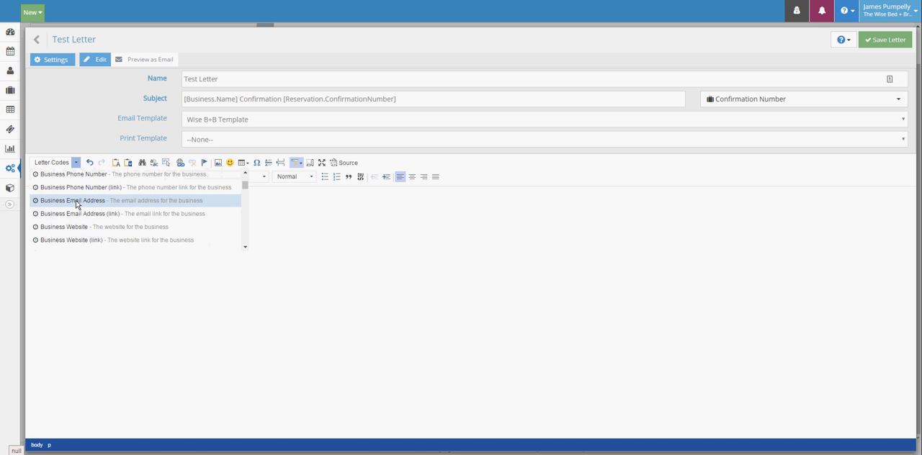
{"action": "scroll", "coordinate": [77, 205], "scroll_direction": "down", "scroll_amount": 6}
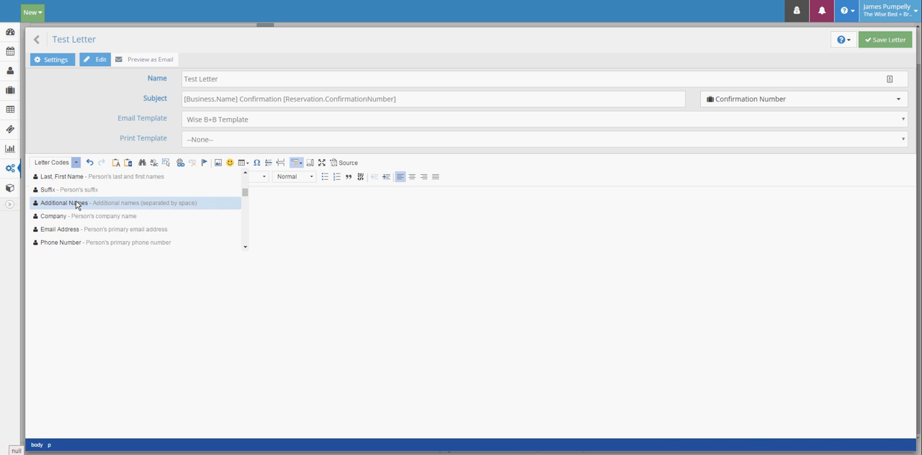
{"action": "scroll", "coordinate": [77, 206], "scroll_direction": "down", "scroll_amount": 4}
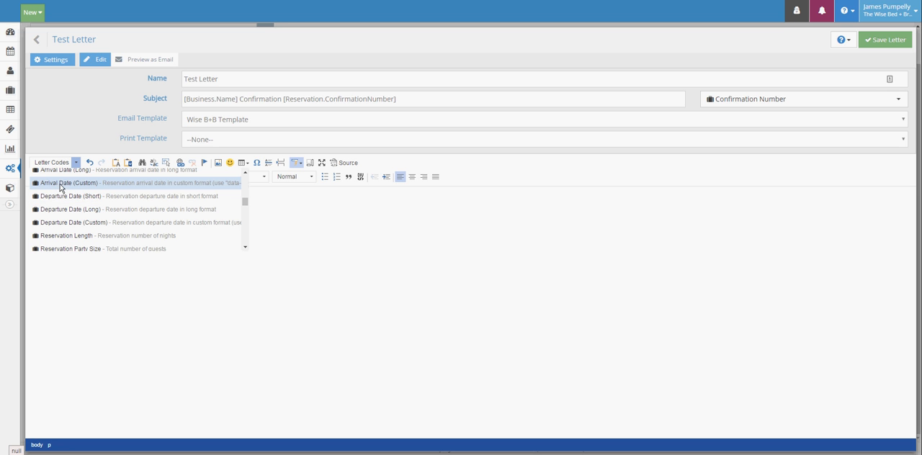
{"action": "scroll", "coordinate": [68, 226], "scroll_direction": "down", "scroll_amount": 1}
{"action": "scroll", "coordinate": [68, 228], "scroll_direction": "down", "scroll_amount": 1}
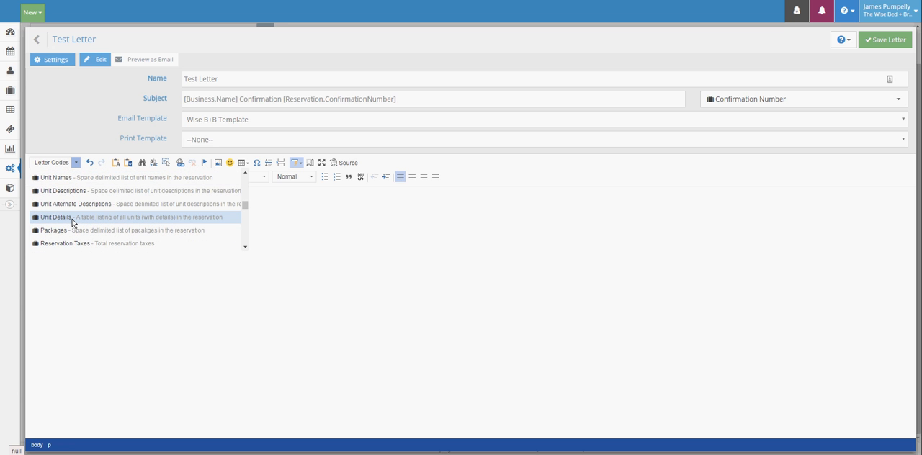
{"action": "scroll", "coordinate": [79, 209], "scroll_direction": "down", "scroll_amount": 3}
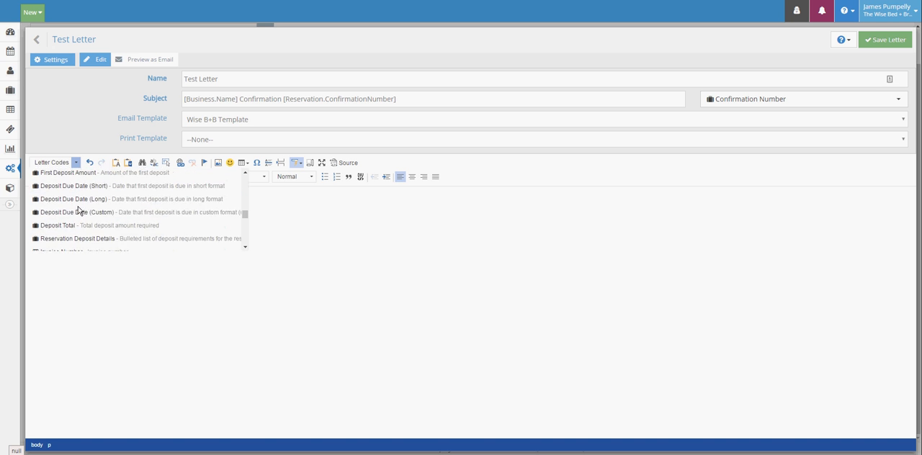
{"action": "scroll", "coordinate": [77, 211], "scroll_direction": "down", "scroll_amount": 5}
{"action": "scroll", "coordinate": [77, 224], "scroll_direction": "down", "scroll_amount": 1}
{"action": "scroll", "coordinate": [79, 235], "scroll_direction": "down", "scroll_amount": 6}
{"action": "scroll", "coordinate": [78, 234], "scroll_direction": "up", "scroll_amount": 10}
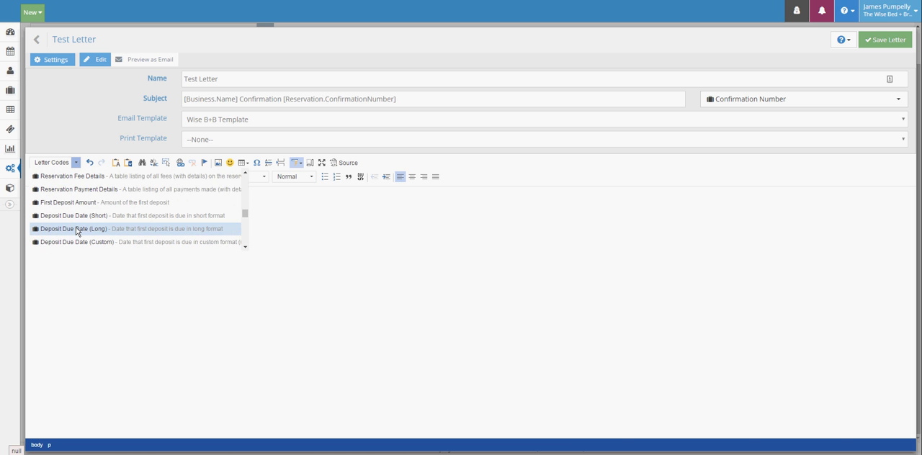
{"action": "scroll", "coordinate": [77, 230], "scroll_direction": "up", "scroll_amount": 3}
{"action": "scroll", "coordinate": [77, 231], "scroll_direction": "up", "scroll_amount": 3}
{"action": "scroll", "coordinate": [78, 219], "scroll_direction": "down", "scroll_amount": 4}
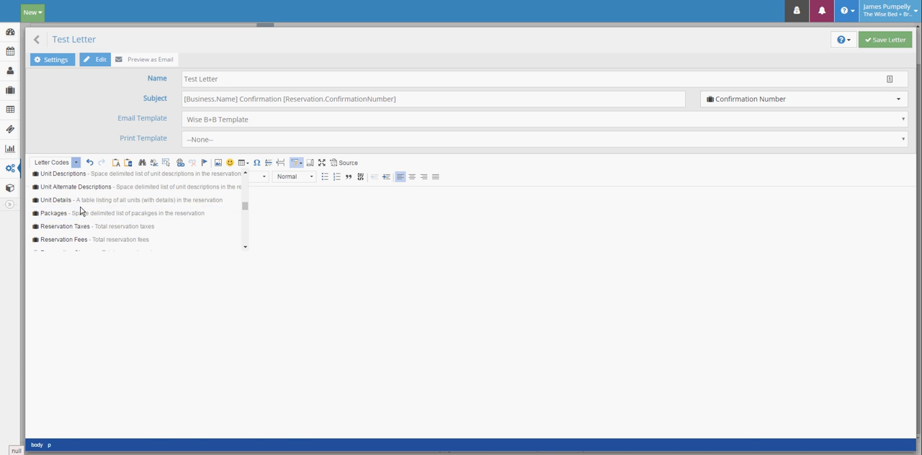
{"action": "left_click", "coordinate": [87, 201]}
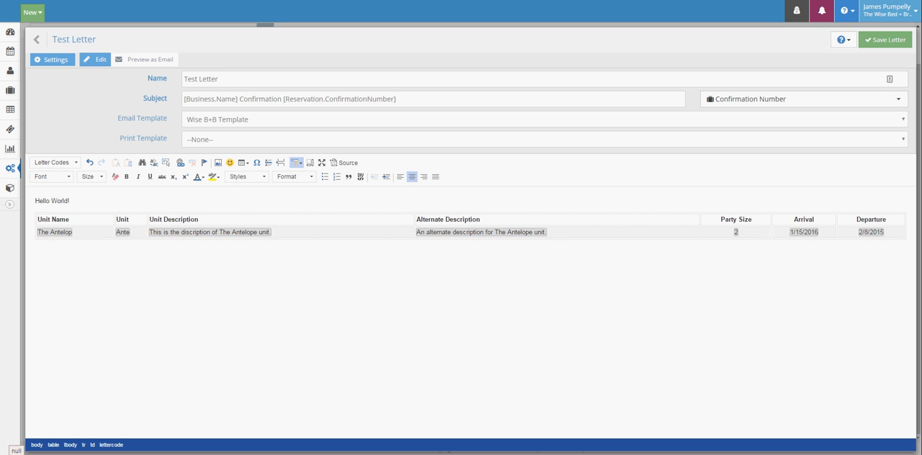
Insert an empty table with four rows and three columns below the unit details table.
{"action": "left_click", "coordinate": [906, 241]}
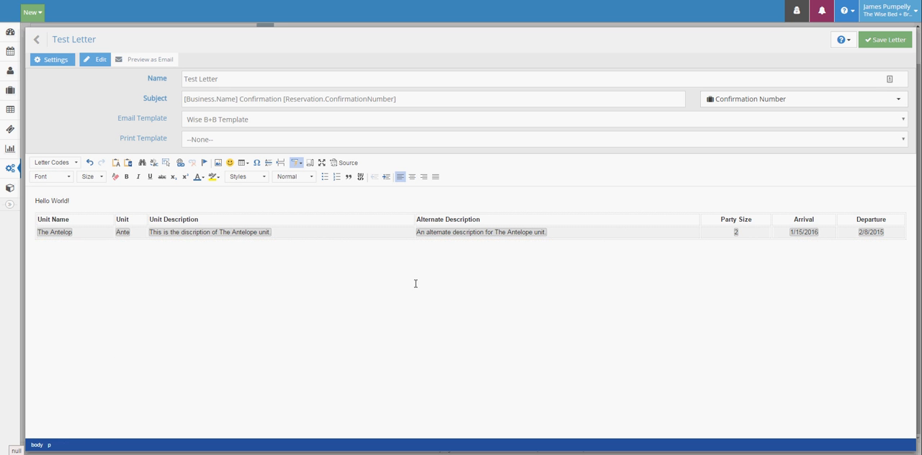
{"action": "left_click", "coordinate": [247, 165]}
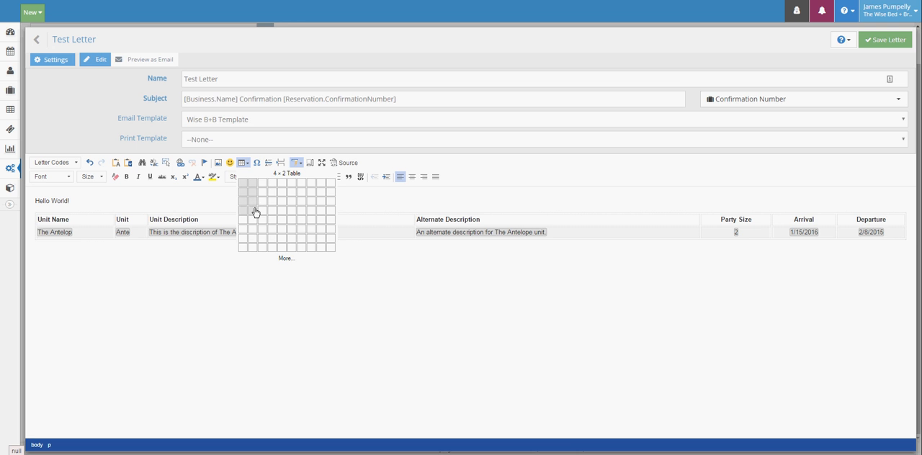
{"action": "left_click", "coordinate": [260, 211]}
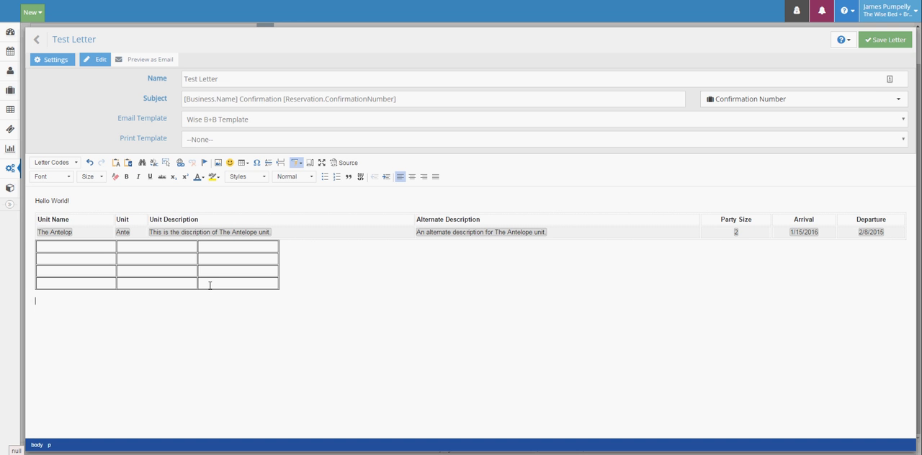
Give the unit details table a visible border through its table properties, checking the advanced style settings before applying.
{"action": "right_click", "coordinate": [288, 232]}
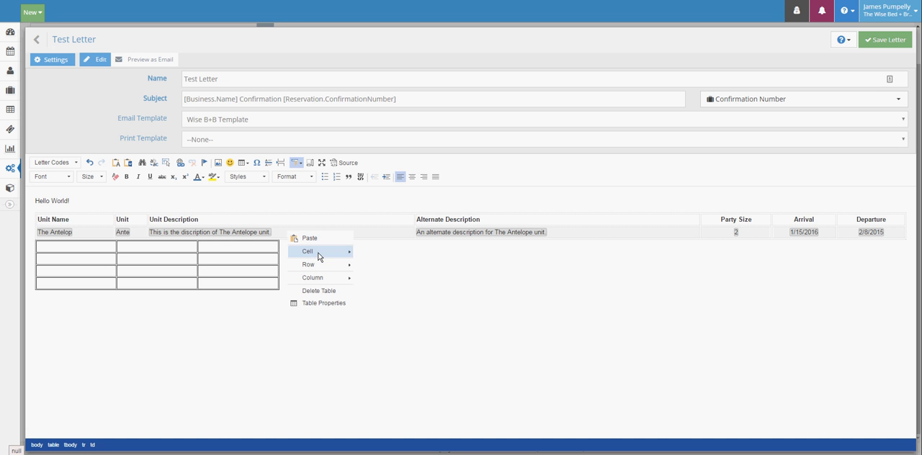
{"action": "mouse_move", "coordinate": [315, 268]}
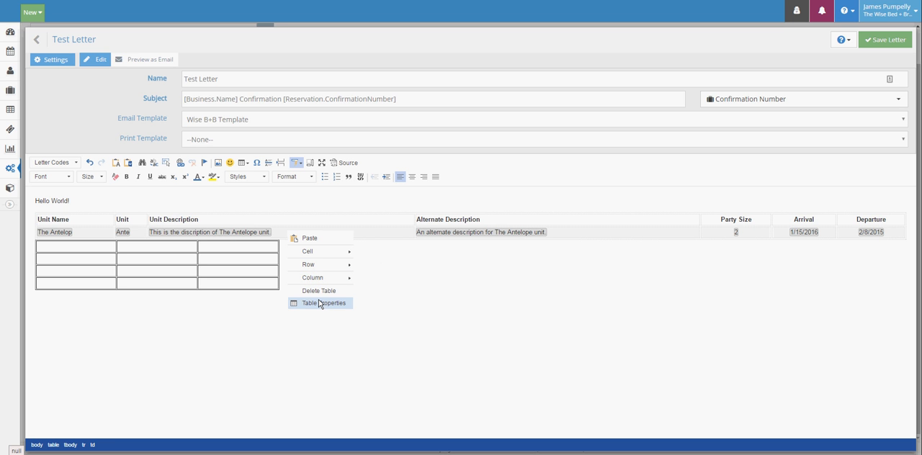
{"action": "left_click", "coordinate": [321, 303]}
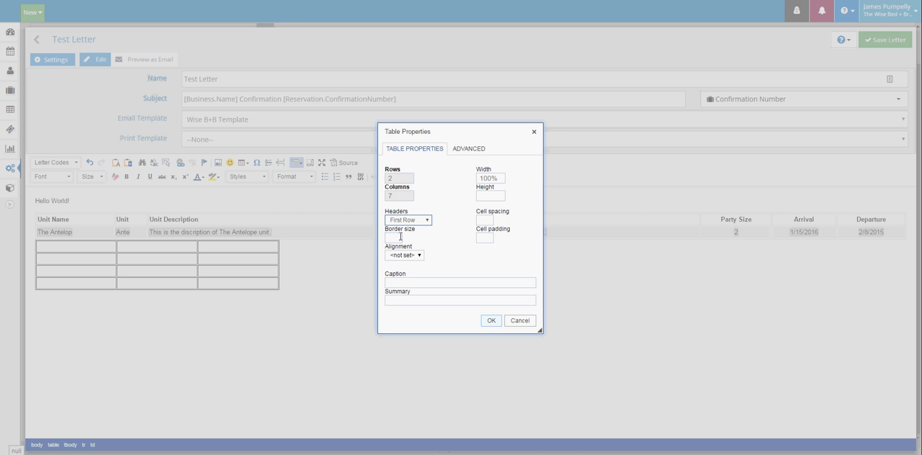
{"action": "left_click", "coordinate": [397, 237]}
{"action": "left_click", "coordinate": [466, 150]}
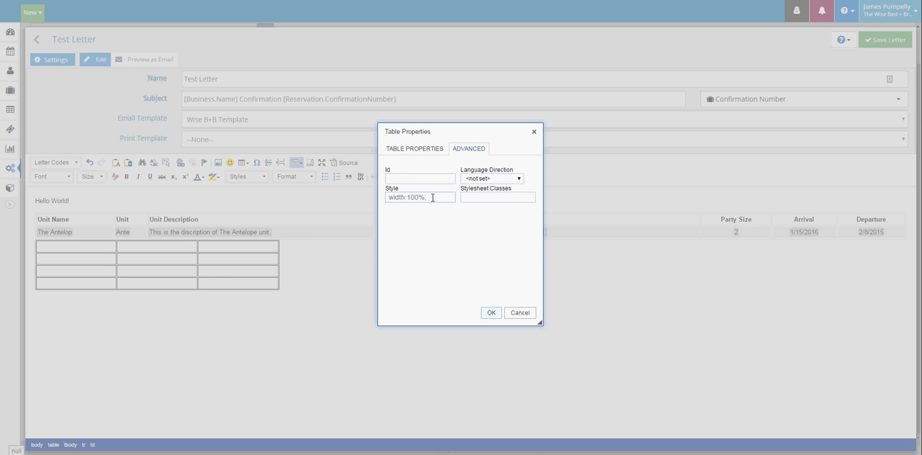
{"action": "left_click", "coordinate": [490, 313]}
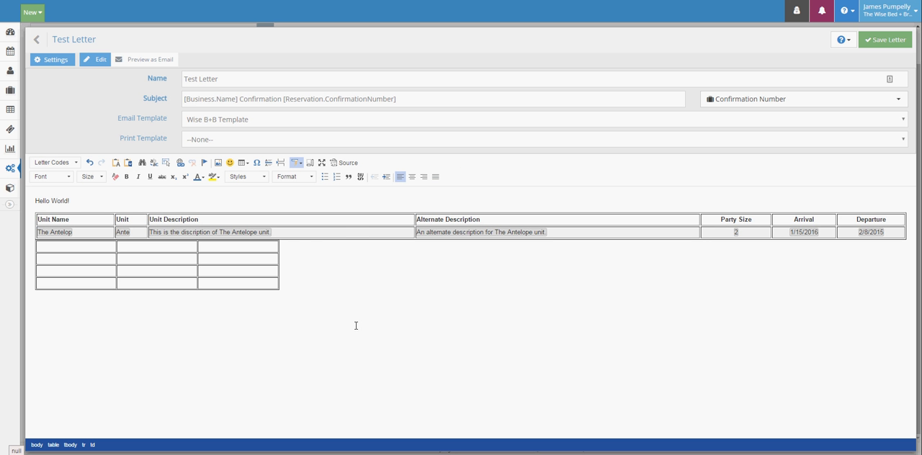
Insert the 2breakfast.png image below the tables, using the image URL copied from its own browser page.
{"action": "left_click", "coordinate": [263, 314]}
{"action": "left_click", "coordinate": [218, 168]}
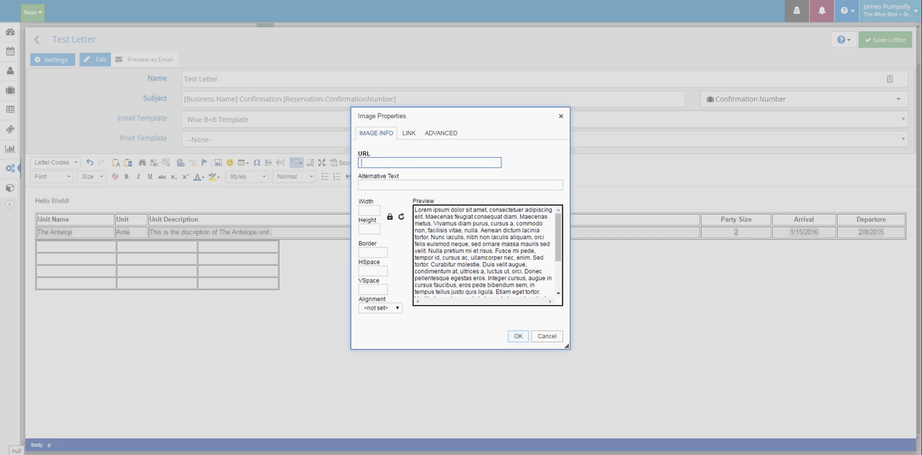
{"action": "left_click", "coordinate": [238, 0]}
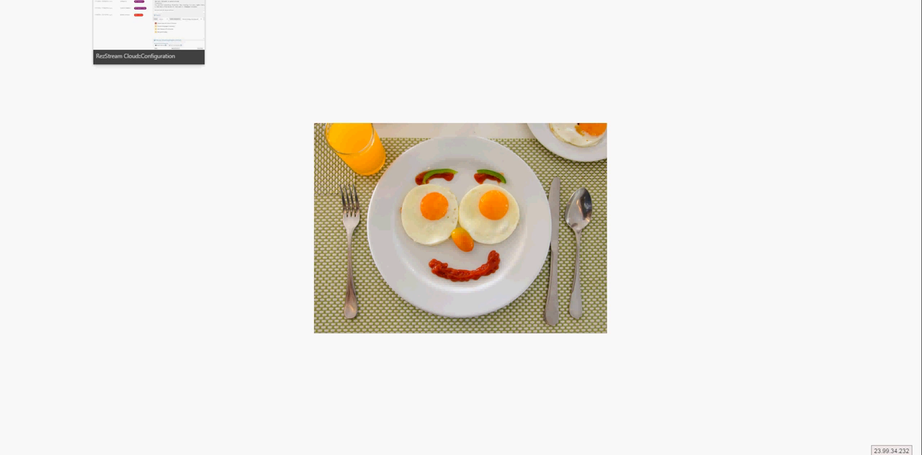
{"action": "left_click", "coordinate": [148, 1]}
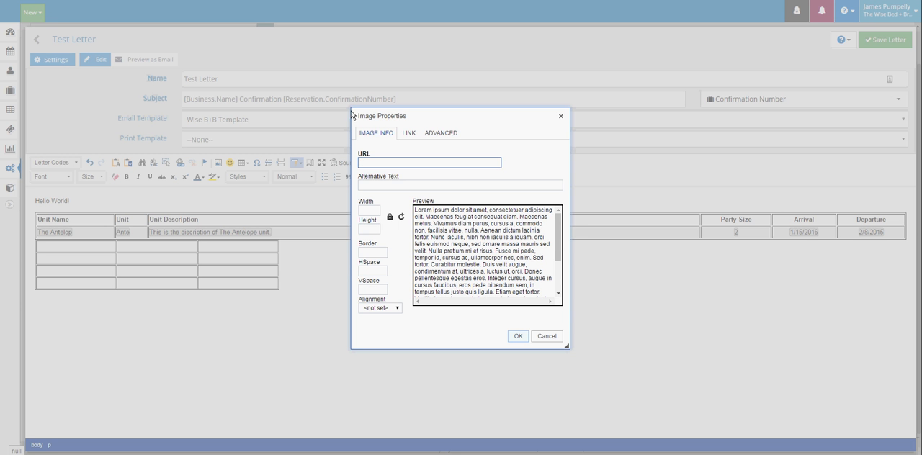
{"action": "key", "text": "ctrl+v"}
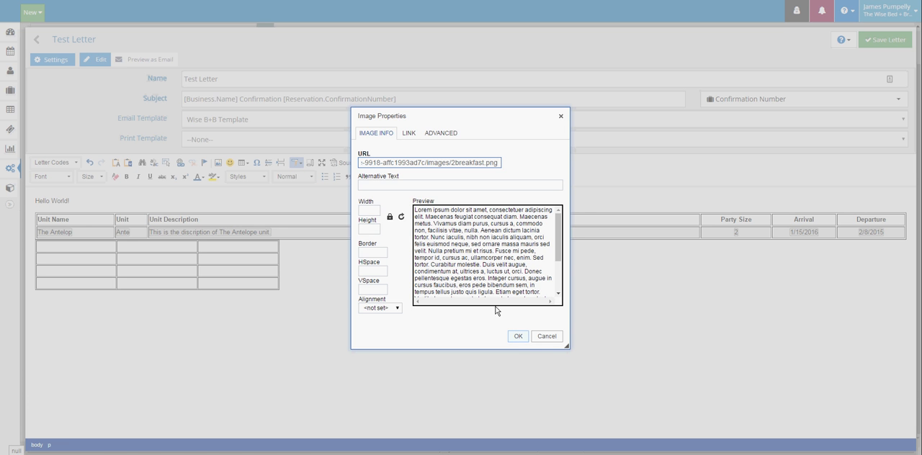
{"action": "left_click", "coordinate": [518, 336]}
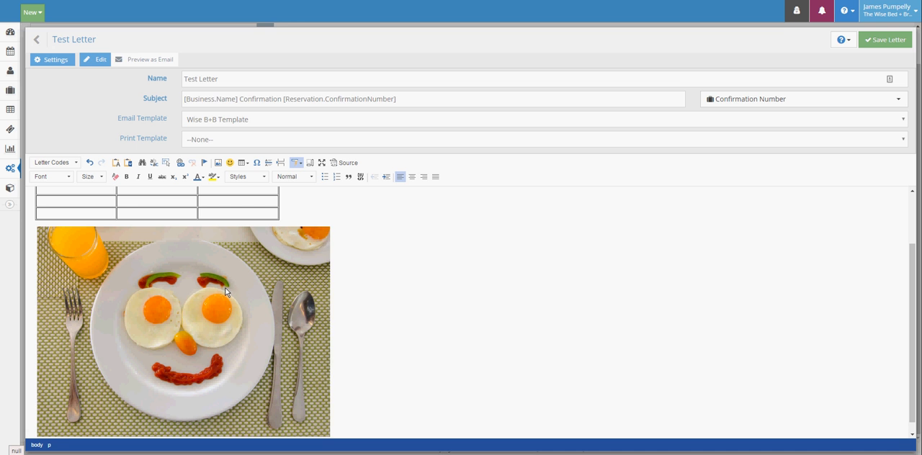
Review the link and advanced settings in the breakfast image's properties, and close them without changing any values.
{"action": "left_click", "coordinate": [271, 273]}
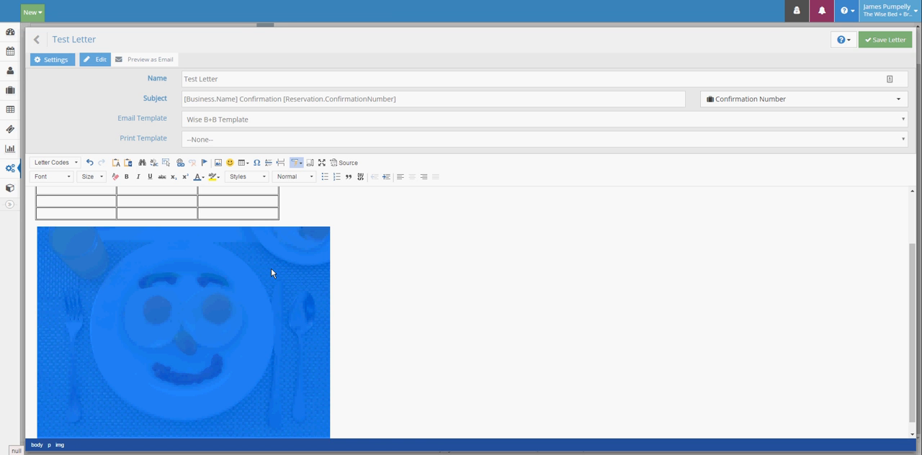
{"action": "right_click", "coordinate": [271, 273]}
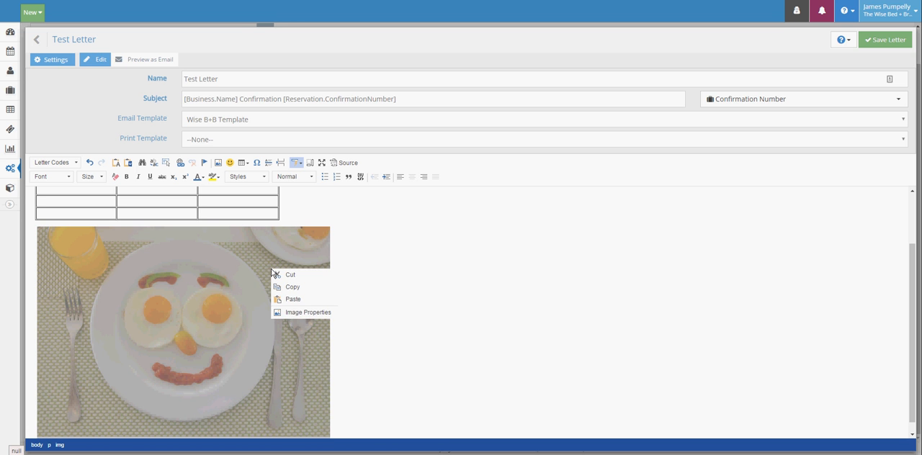
{"action": "left_click", "coordinate": [296, 313]}
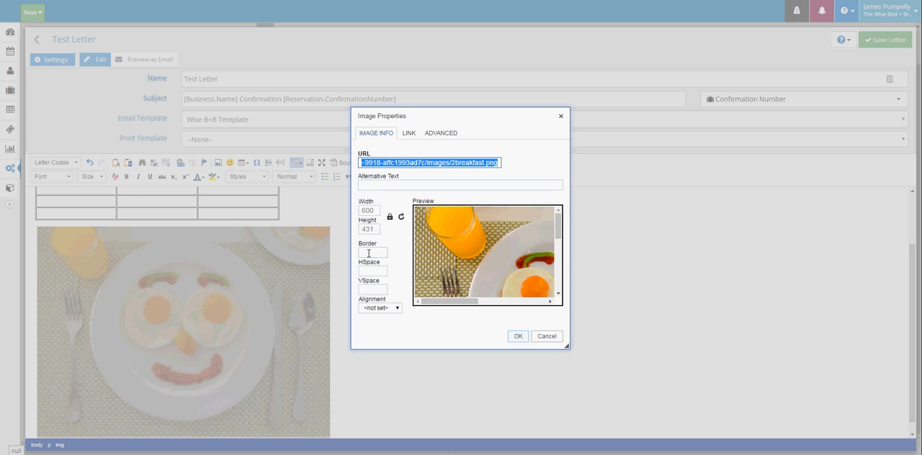
{"action": "left_click", "coordinate": [410, 135]}
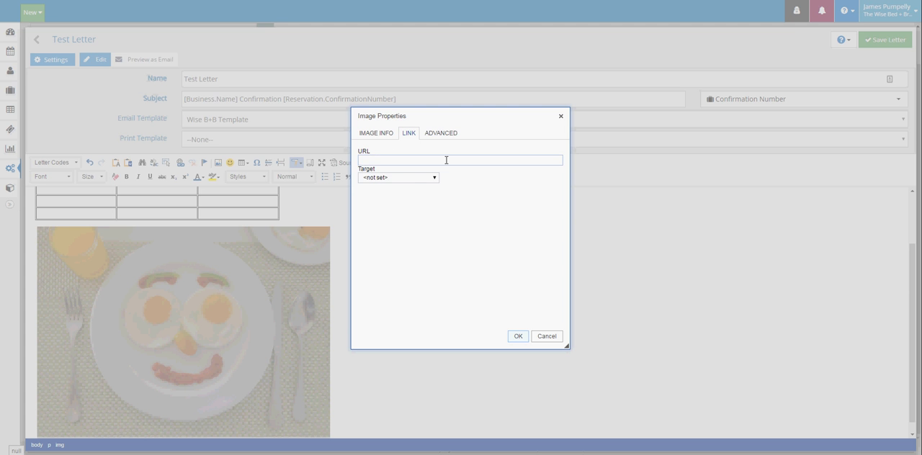
{"action": "left_click", "coordinate": [440, 134]}
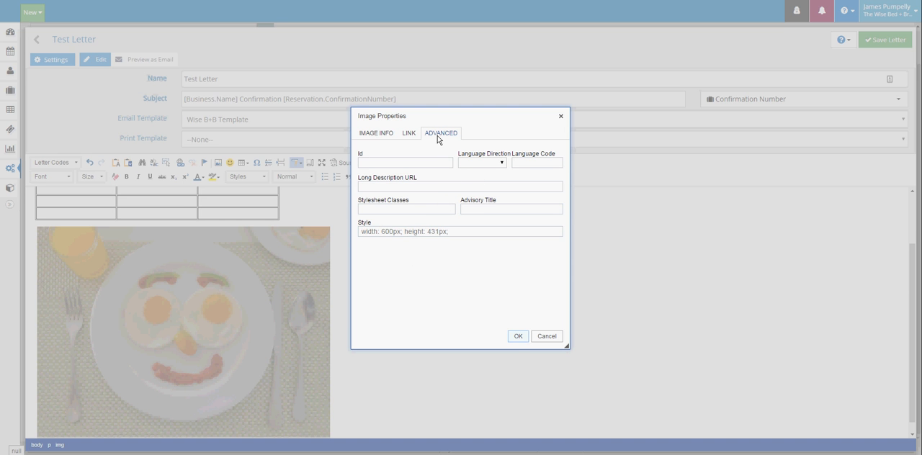
{"action": "left_click", "coordinate": [516, 337]}
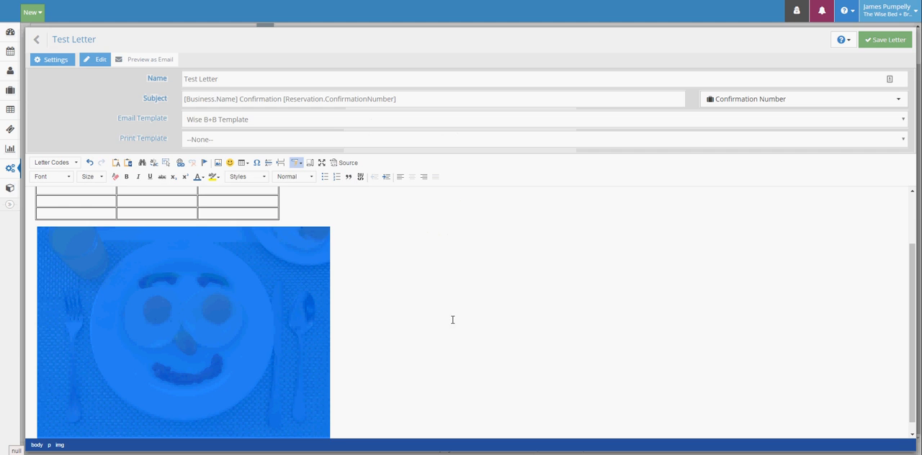
{"action": "left_click", "coordinate": [436, 281]}
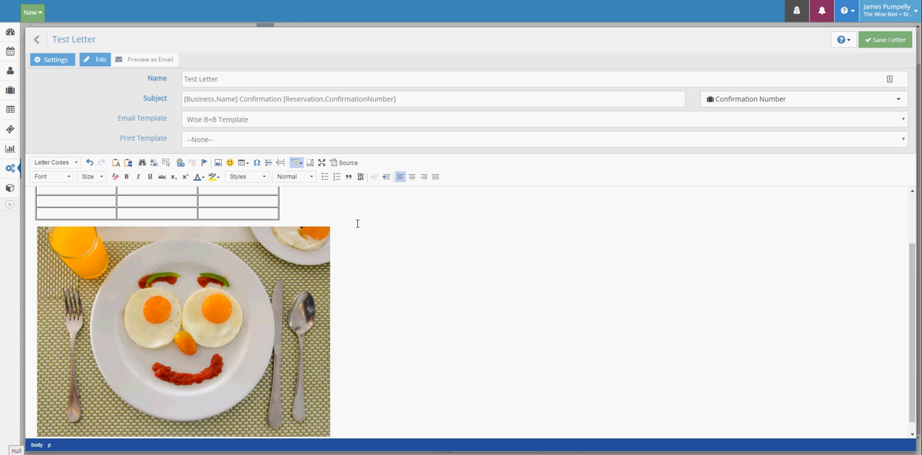
Examine the letter's HTML source from the greeting to the image tag, and return to the visual editor.
{"action": "left_click", "coordinate": [351, 163]}
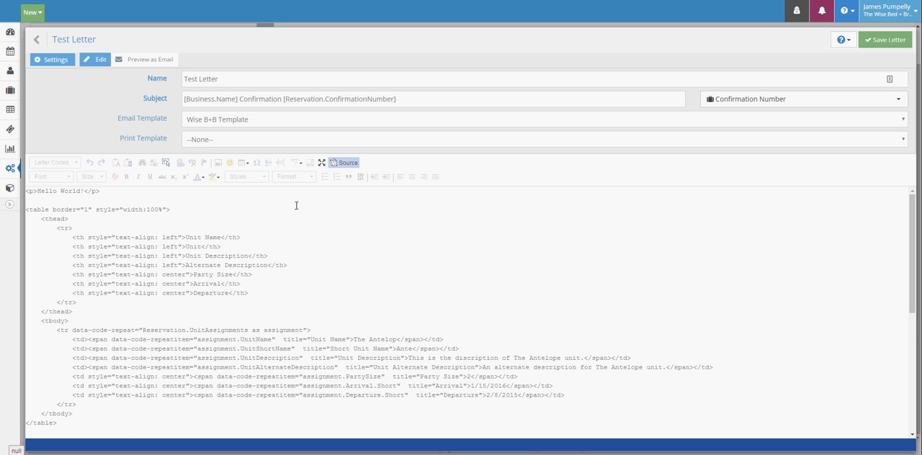
{"action": "scroll", "coordinate": [39, 194], "scroll_direction": "down", "scroll_amount": 4}
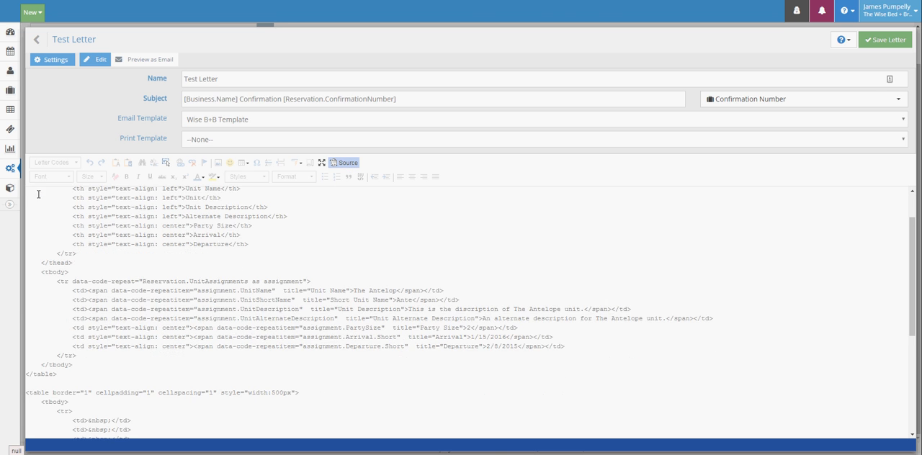
{"action": "scroll", "coordinate": [144, 269], "scroll_direction": "down", "scroll_amount": 5}
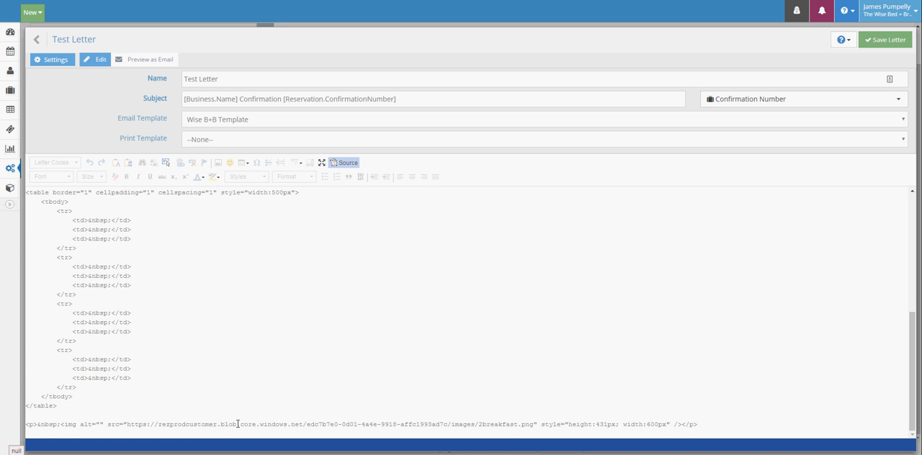
{"action": "scroll", "coordinate": [196, 400], "scroll_direction": "up", "scroll_amount": 2}
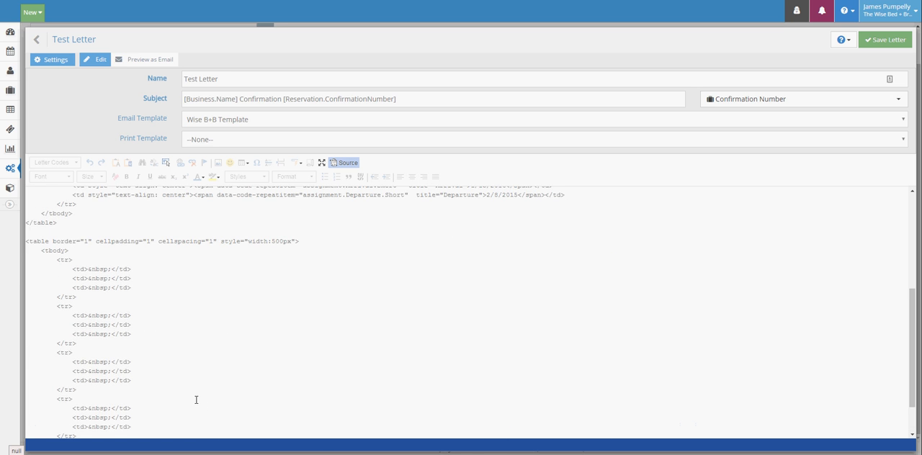
{"action": "scroll", "coordinate": [195, 399], "scroll_direction": "up", "scroll_amount": 7}
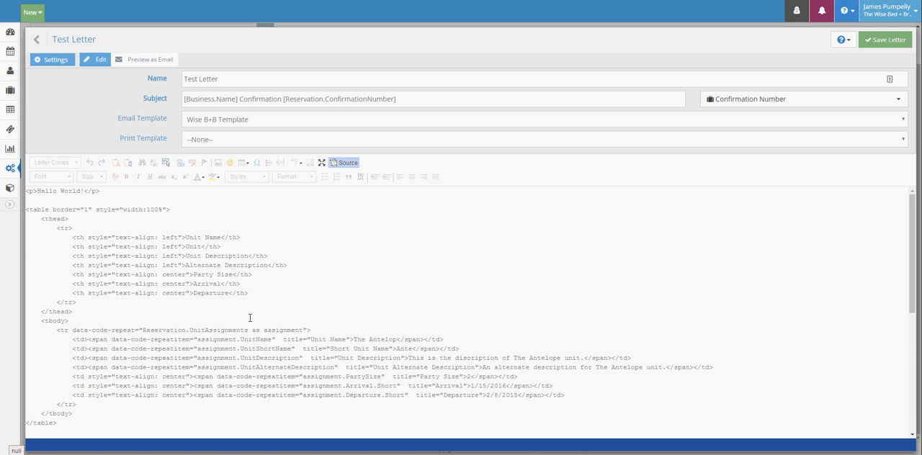
{"action": "left_click", "coordinate": [347, 164]}
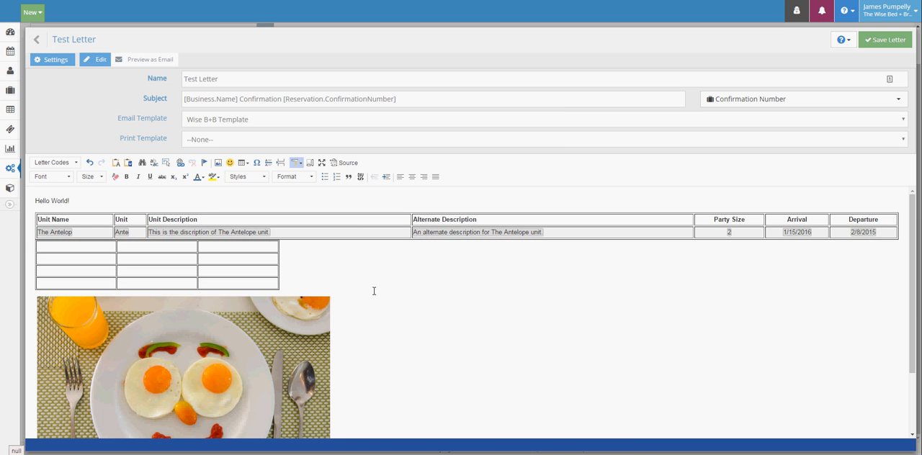
Preview the letter as an email, checking the template header, tables, image and footer, and save the letter.
{"action": "left_click", "coordinate": [147, 60]}
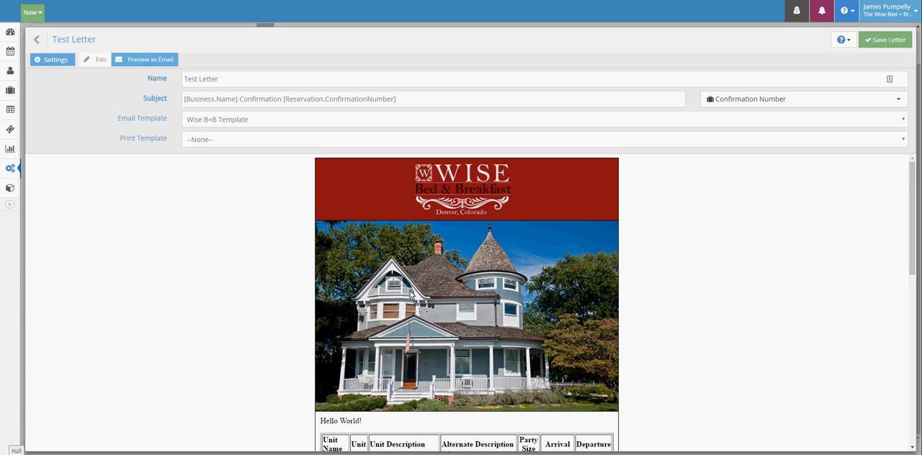
{"action": "scroll", "coordinate": [433, 296], "scroll_direction": "down", "scroll_amount": 2}
{"action": "scroll", "coordinate": [435, 297], "scroll_direction": "down", "scroll_amount": 2}
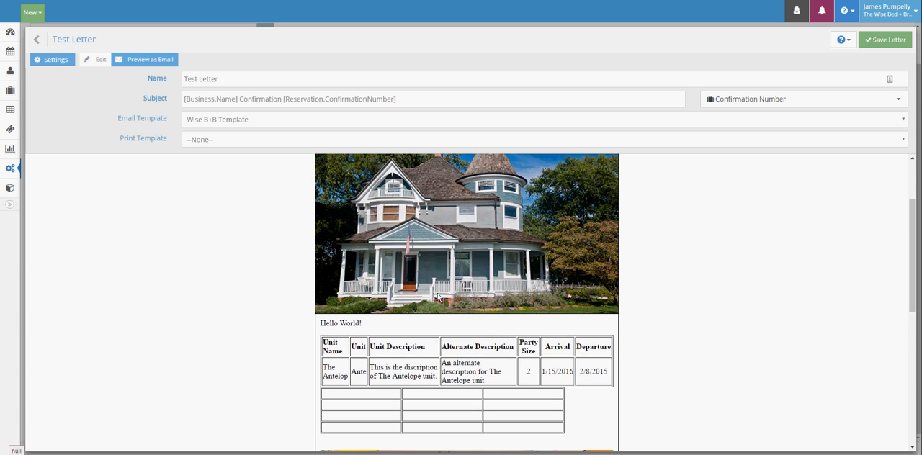
{"action": "scroll", "coordinate": [437, 297], "scroll_direction": "down", "scroll_amount": 5}
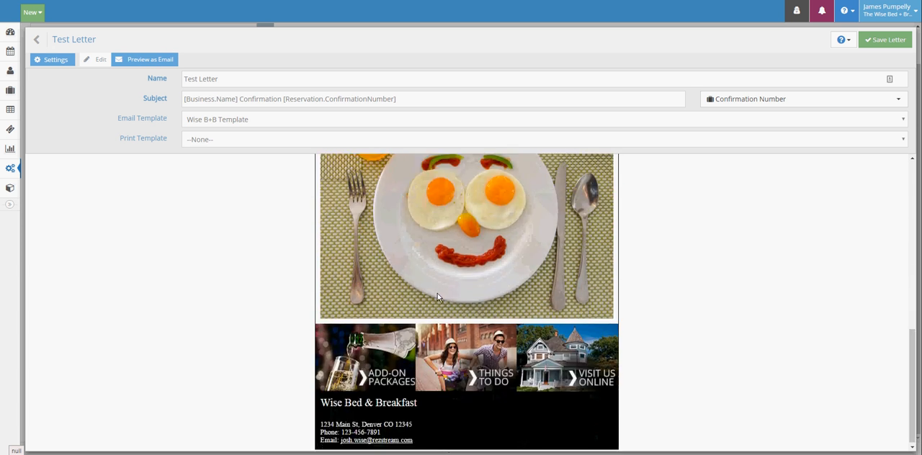
{"action": "scroll", "coordinate": [459, 387], "scroll_direction": "up", "scroll_amount": 1}
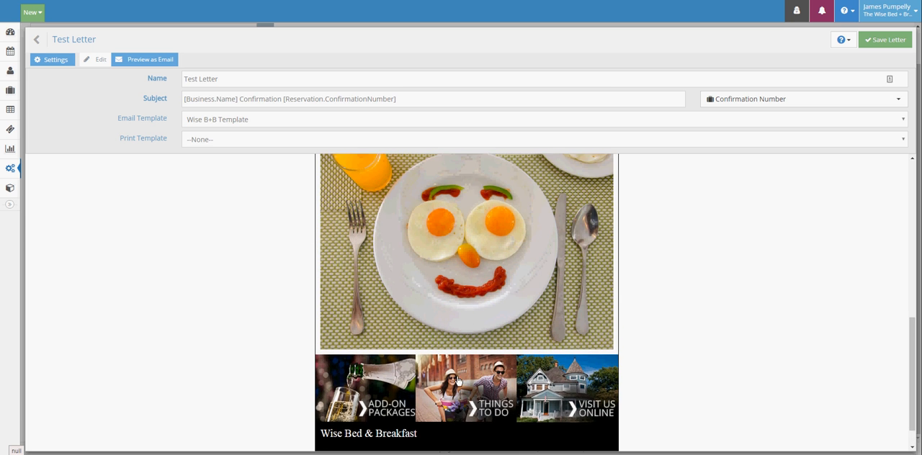
{"action": "scroll", "coordinate": [442, 312], "scroll_direction": "up", "scroll_amount": 3}
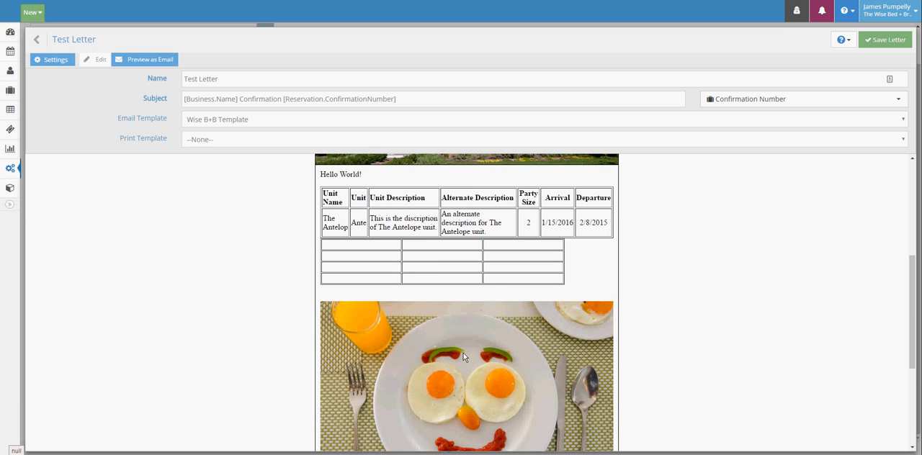
{"action": "scroll", "coordinate": [458, 355], "scroll_direction": "up", "scroll_amount": 5}
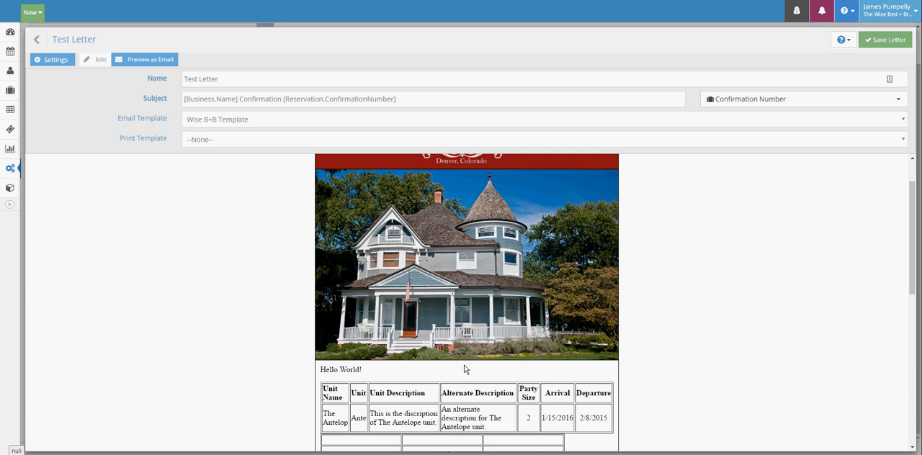
{"action": "scroll", "coordinate": [459, 318], "scroll_direction": "down", "scroll_amount": 8}
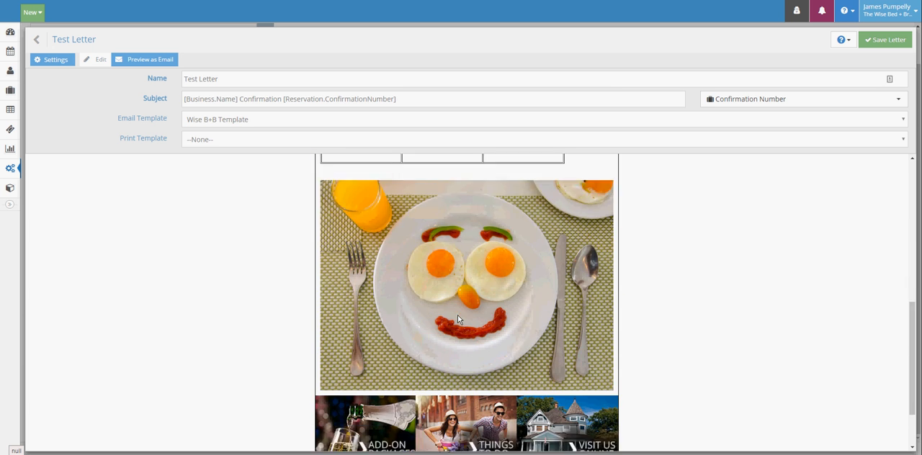
{"action": "scroll", "coordinate": [464, 358], "scroll_direction": "up", "scroll_amount": 8}
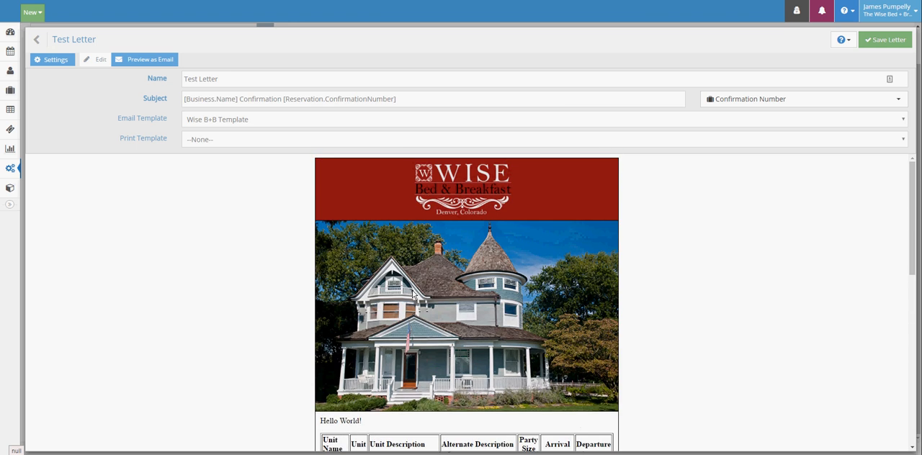
{"action": "scroll", "coordinate": [477, 337], "scroll_direction": "down", "scroll_amount": 1}
{"action": "scroll", "coordinate": [477, 337], "scroll_direction": "down", "scroll_amount": 3}
{"action": "scroll", "coordinate": [429, 306], "scroll_direction": "up", "scroll_amount": 5}
{"action": "left_click", "coordinate": [885, 40]}
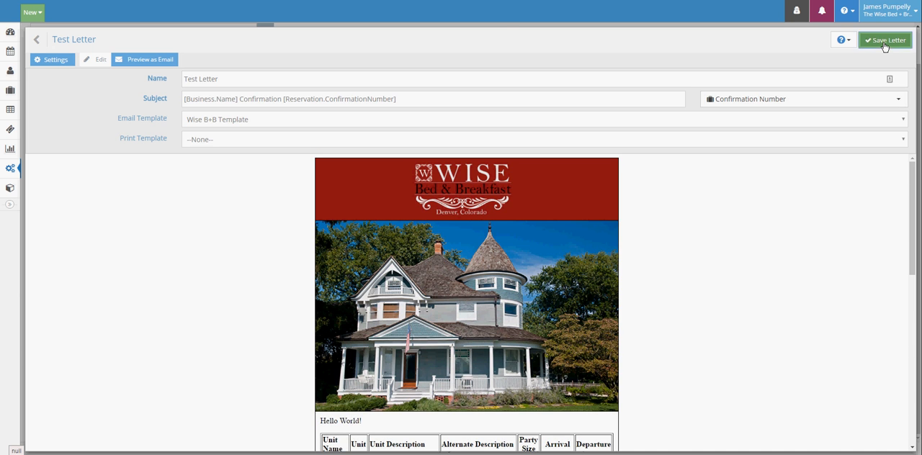